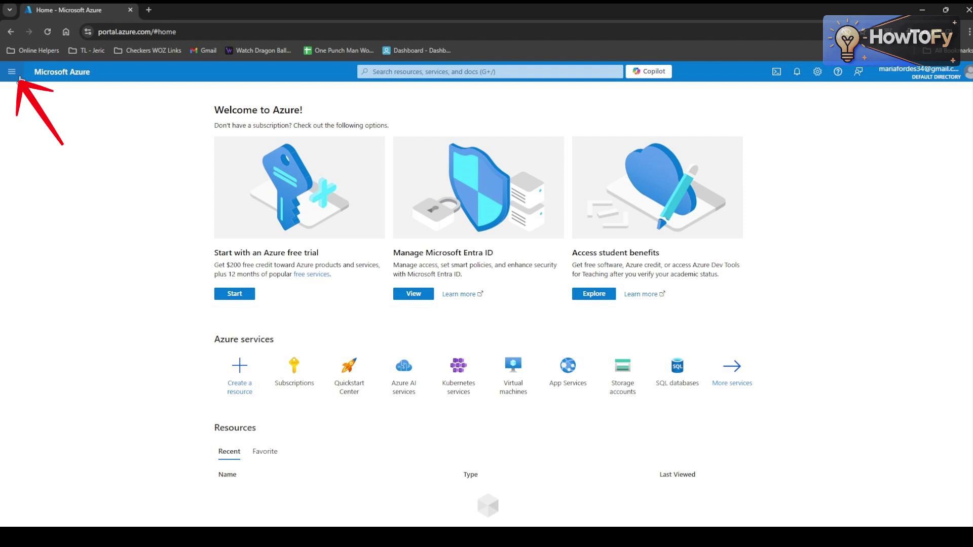
- Open All services from the portal menu and filter the catalogue by 'sub'
click(12, 71)
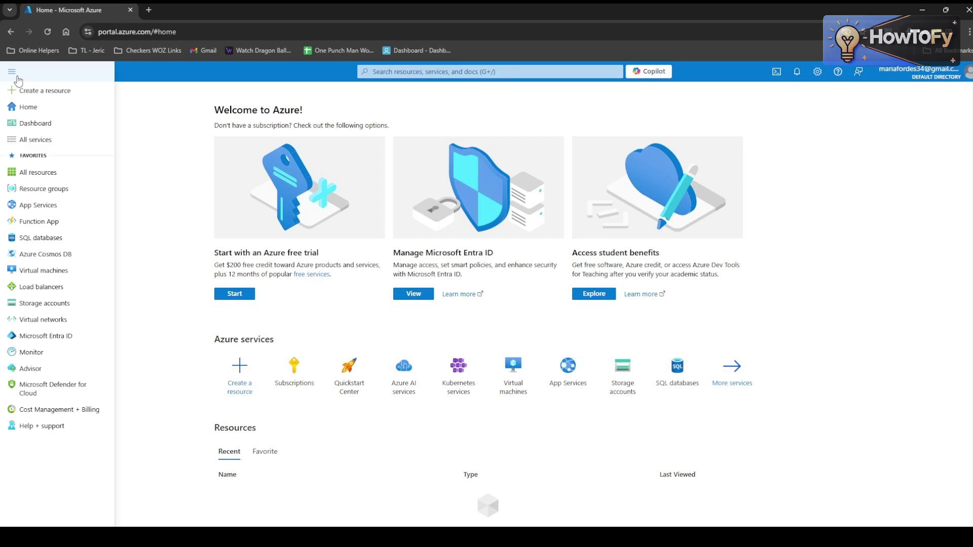
click(36, 139)
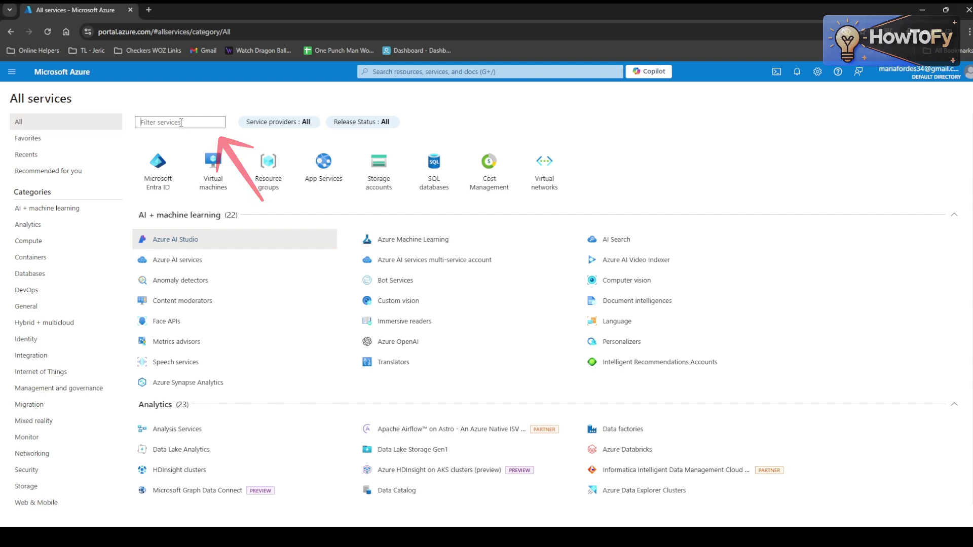
text(sub)
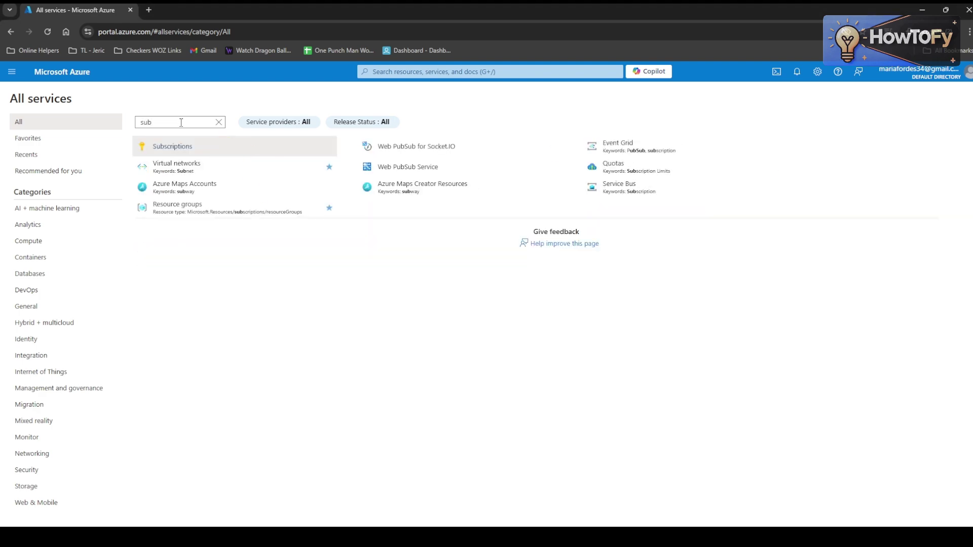
mouse_move(172, 146)
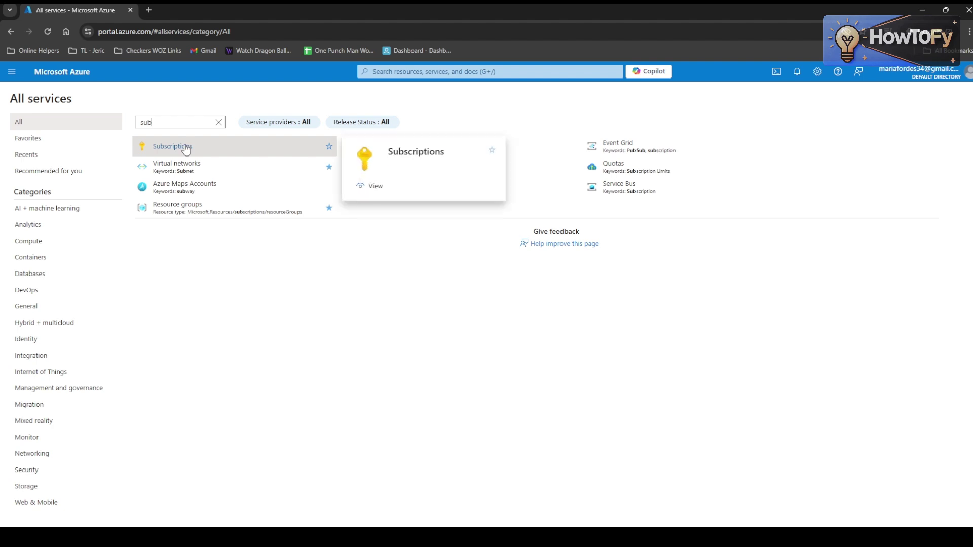
- Open Subscriptions from the filtered results to view the Default Directory subscription list
click(184, 147)
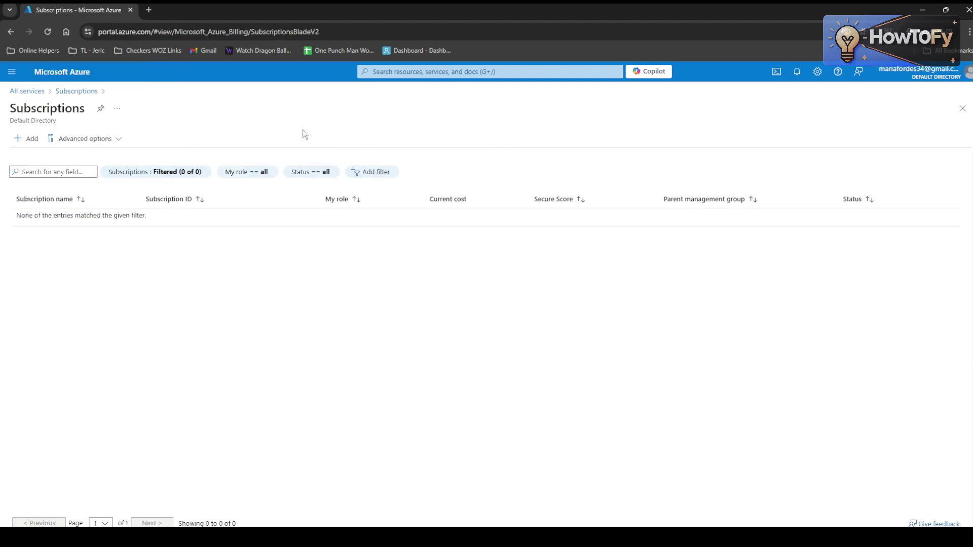